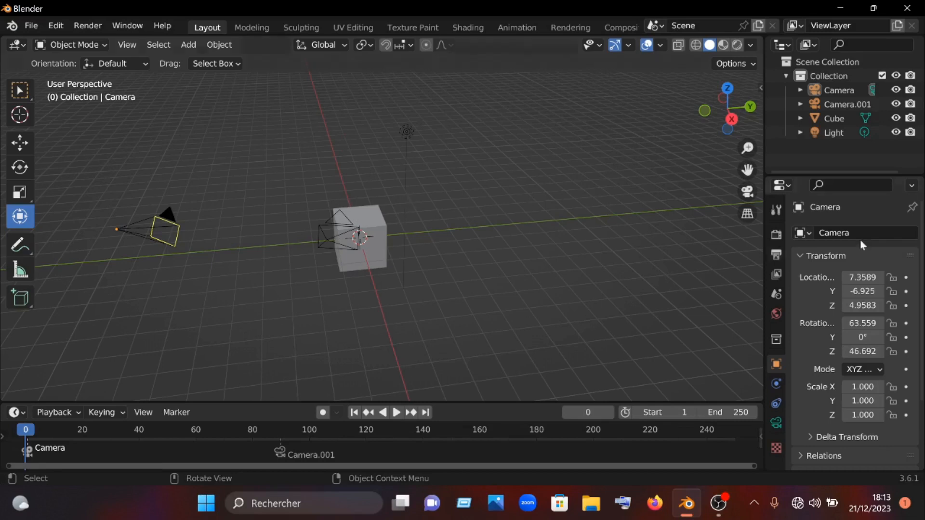
# Step: View the scene through the active camera and play the animation from frame 69 past the Camera.001 marker to preview the camera switch
pyautogui.click(748, 192)
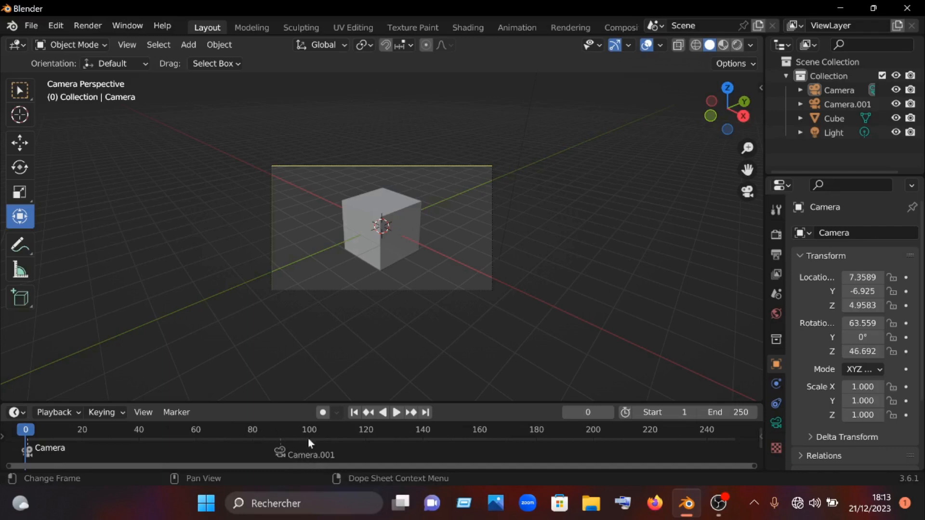
pyautogui.scroll(2, 331, 430)
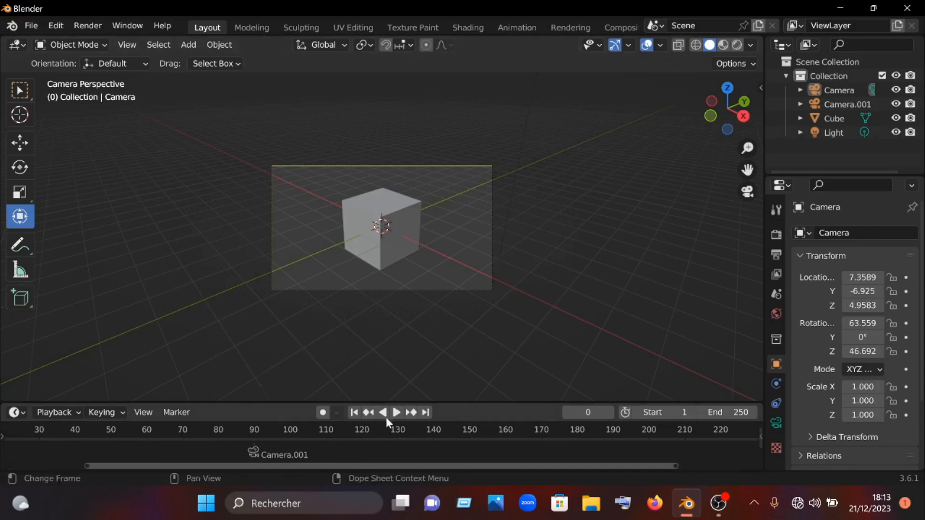
pyautogui.click(179, 434)
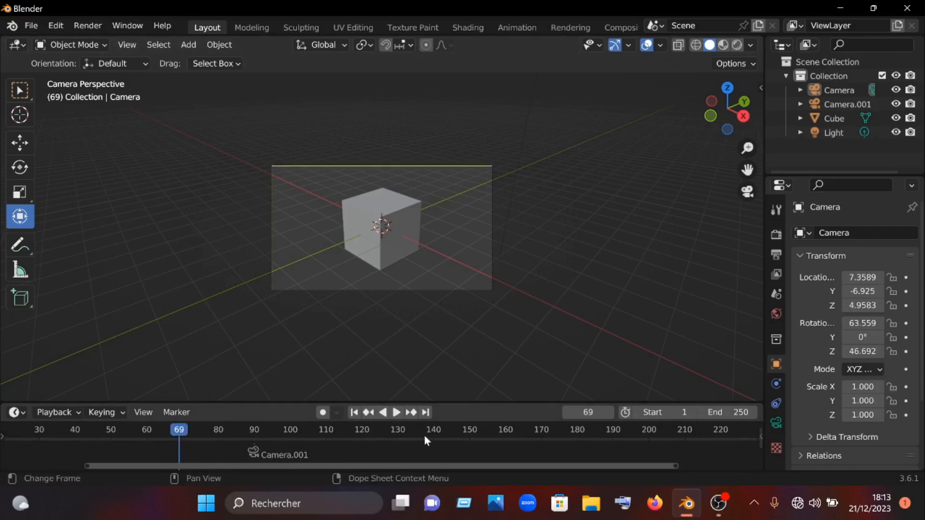
pyautogui.click(396, 413)
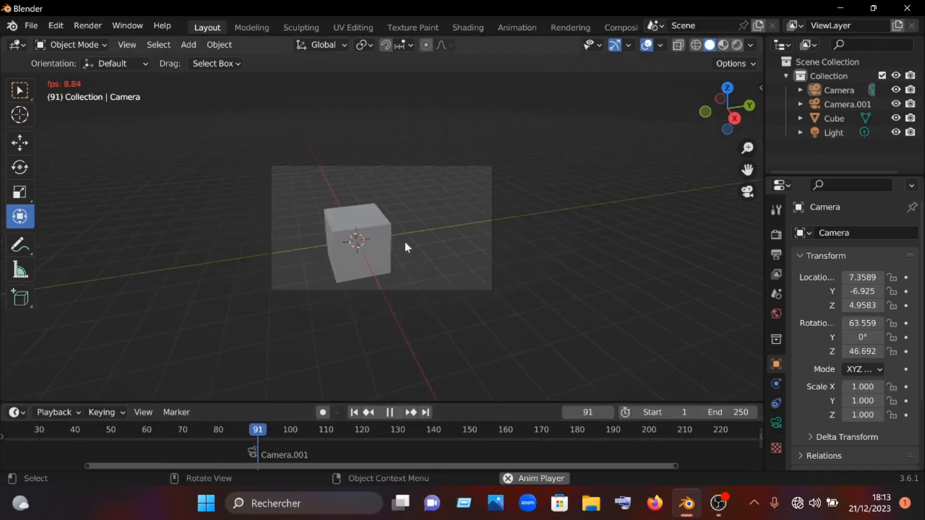
pyautogui.click(390, 411)
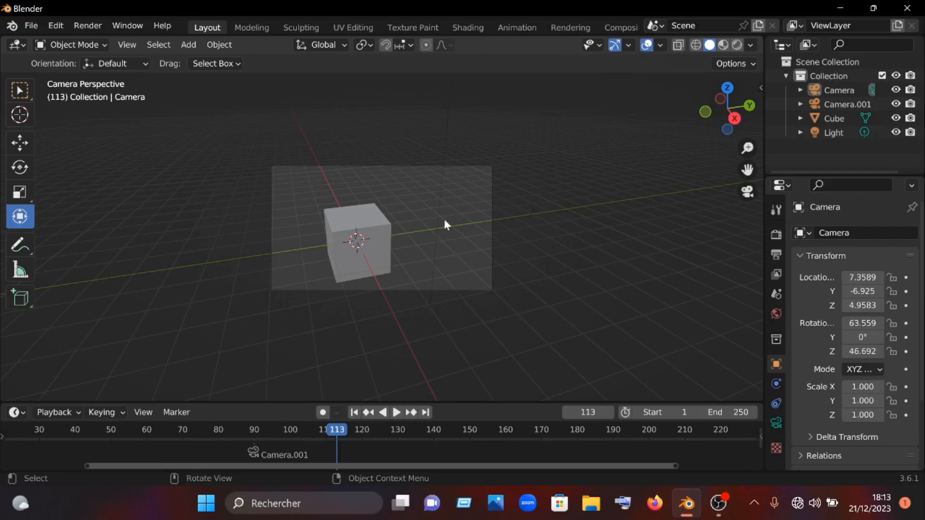
# Step: Create a new General file, discarding the changes in the current scene
pyautogui.click(31, 25)
pyautogui.moveTo(50, 44)
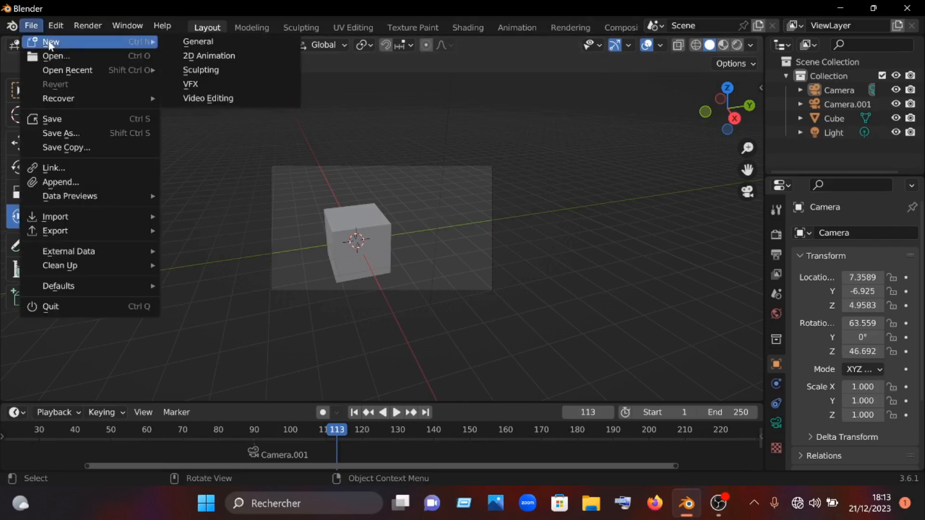
pyautogui.click(210, 43)
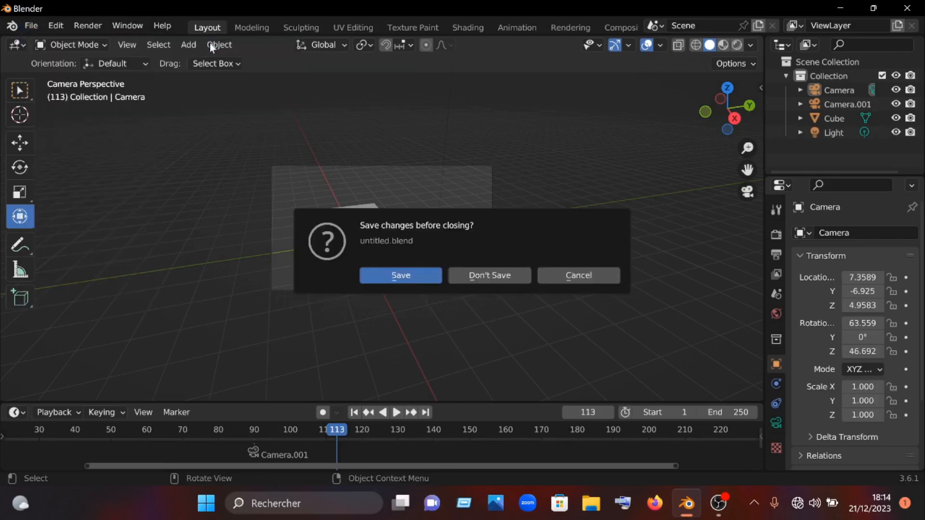
pyautogui.click(487, 276)
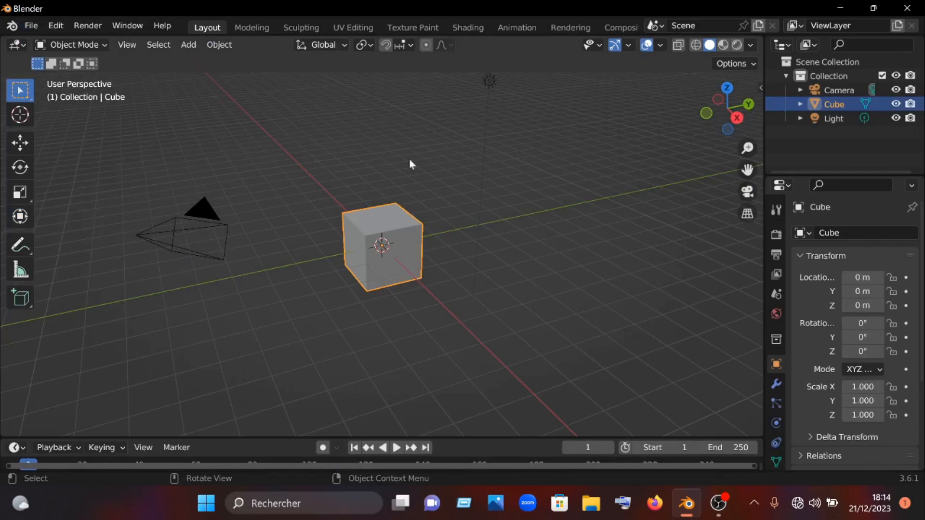
# Step: Select the camera and enlarge the timeline area so its frames are fully visible
pyautogui.rightClick(376, 260)
pyautogui.click(207, 213)
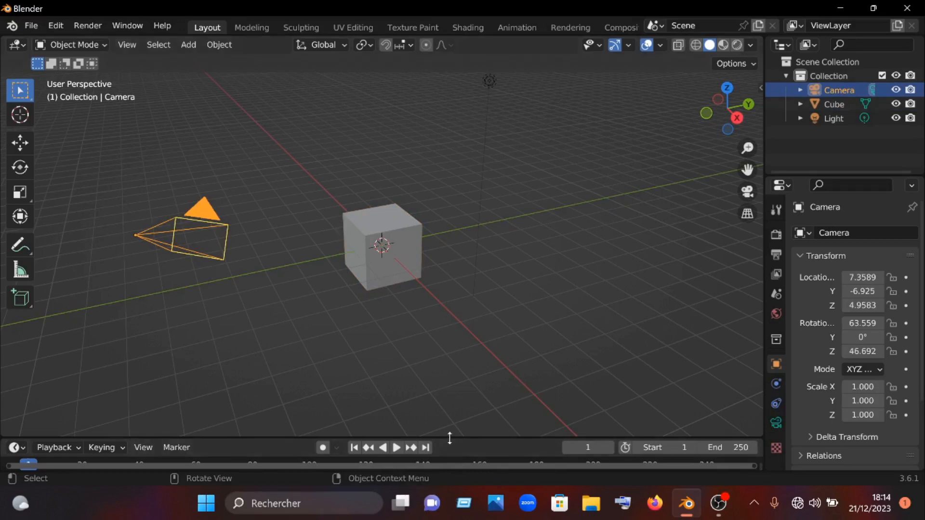
pyautogui.moveTo(448, 438); pyautogui.dragTo(439, 391)
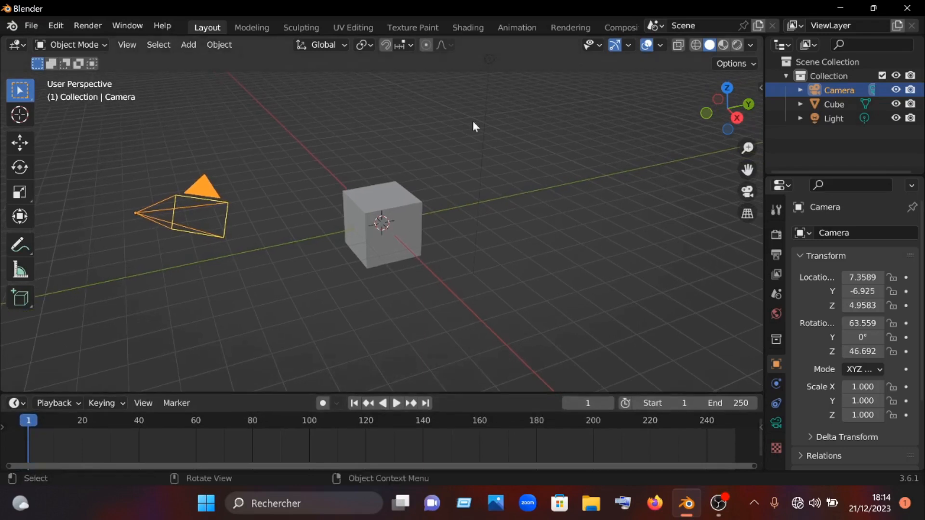
# Step: Duplicate the camera and move the copy across to the other side of the cube, to about X 9.5, Y -1.9, Z 5.1
pyautogui.rightClick(202, 193)
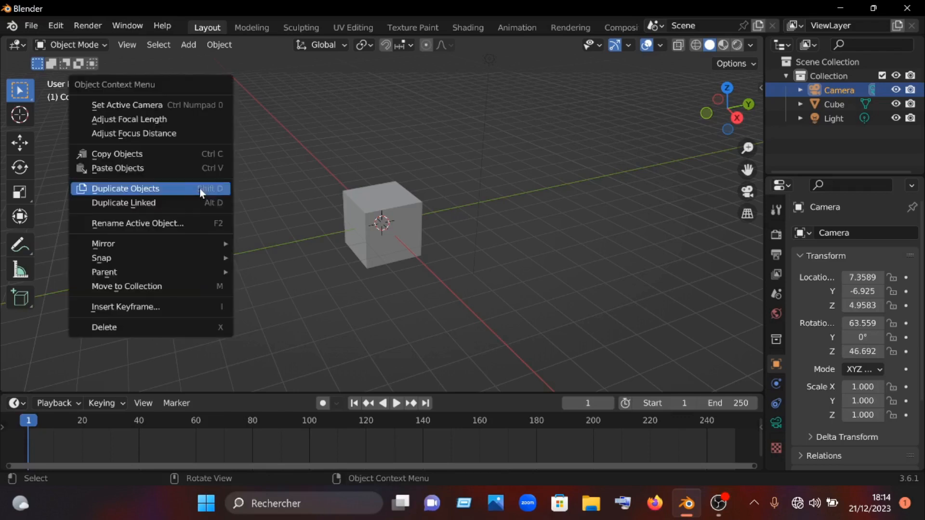
pyautogui.click(127, 188)
pyautogui.click(128, 190)
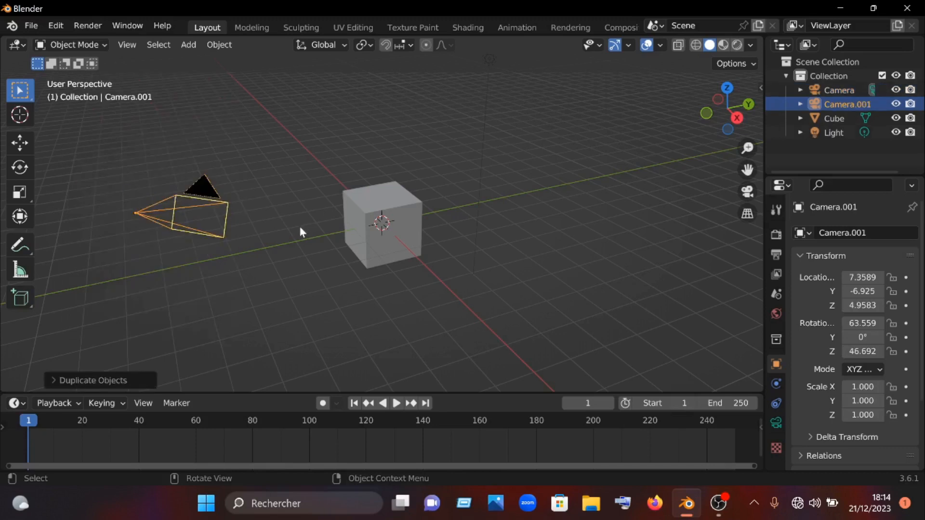
pyautogui.press('g')
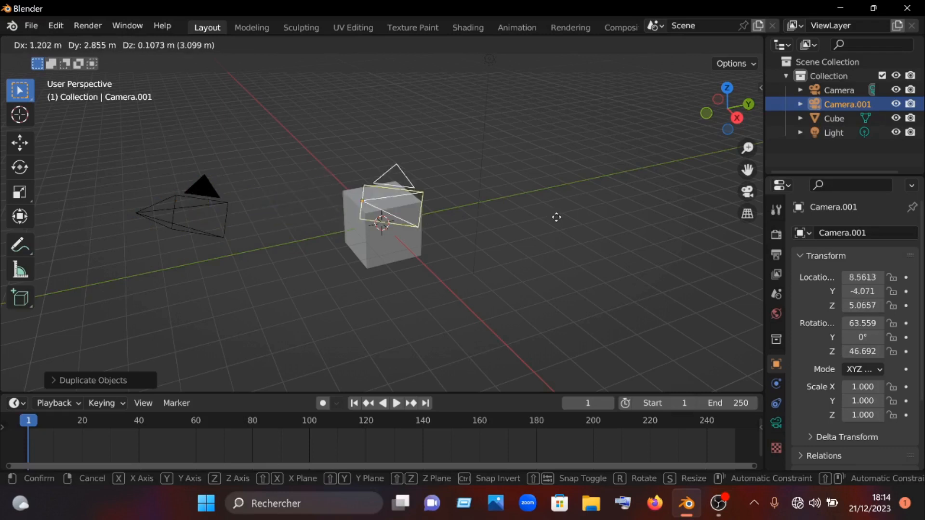
pyautogui.click(699, 211)
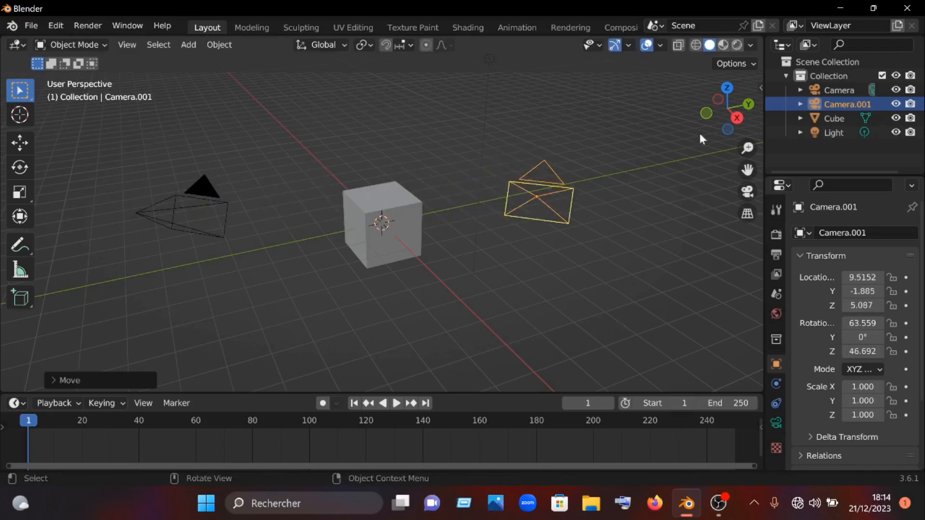
# Step: Set the current frame to 100 on the timeline and select the duplicated camera, Camera.001
pyautogui.click(206, 191)
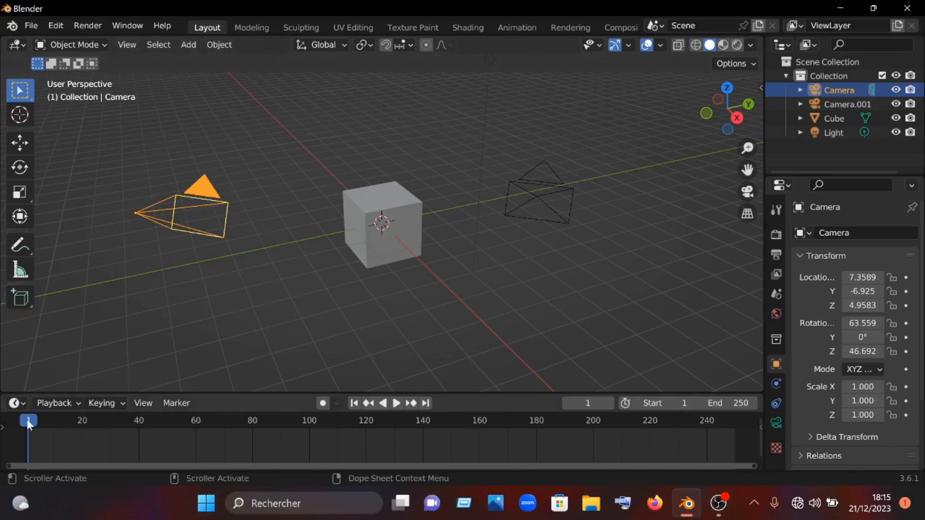
pyautogui.press('space')
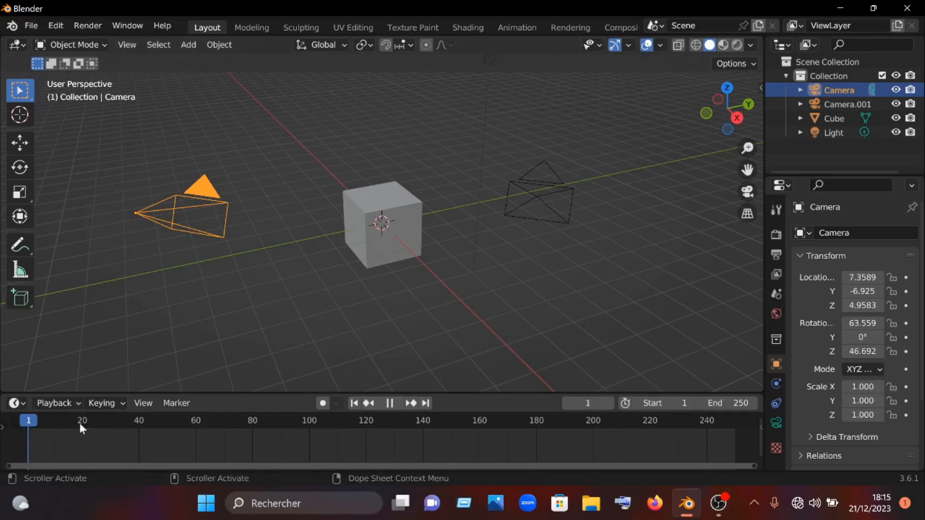
pyautogui.moveTo(81, 424); pyautogui.dragTo(309, 434)
pyautogui.press('space')
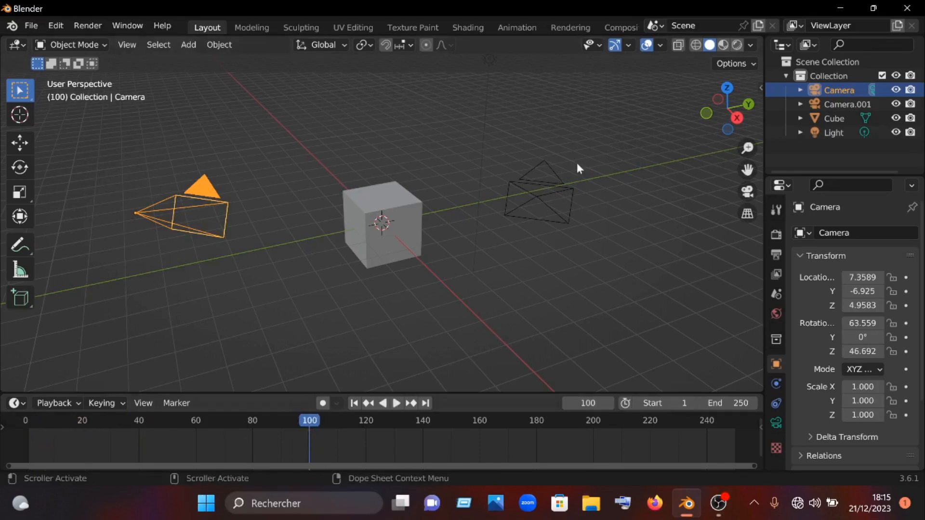
pyautogui.click(535, 192)
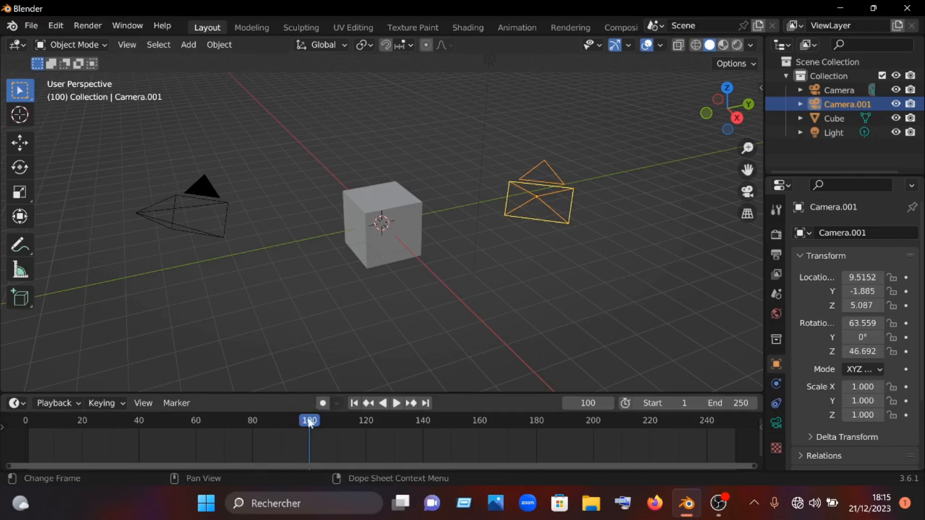
pyautogui.click(278, 422)
pyautogui.press('space')
pyautogui.moveTo(279, 426); pyautogui.dragTo(311, 426)
pyautogui.press('space')
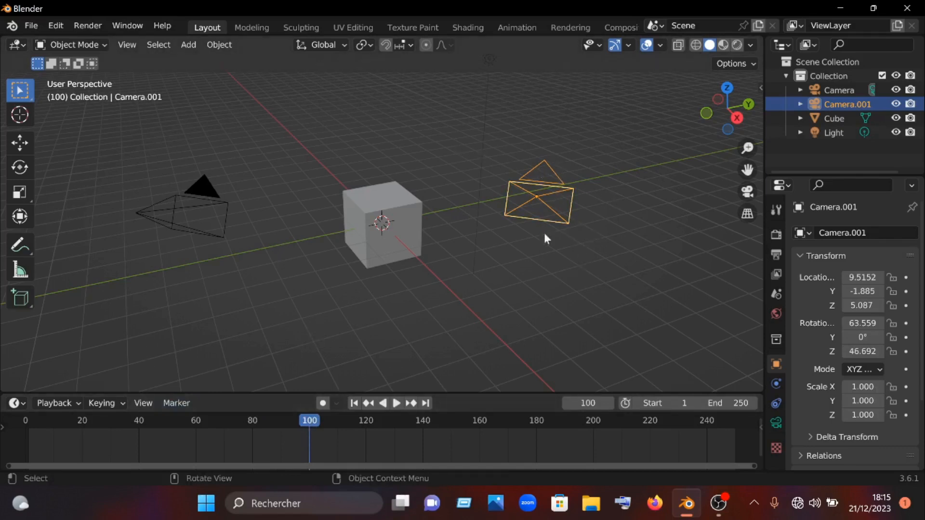
# Step: Add a timeline marker at frame 100 and bind Camera.001 to it
pyautogui.click(517, 235)
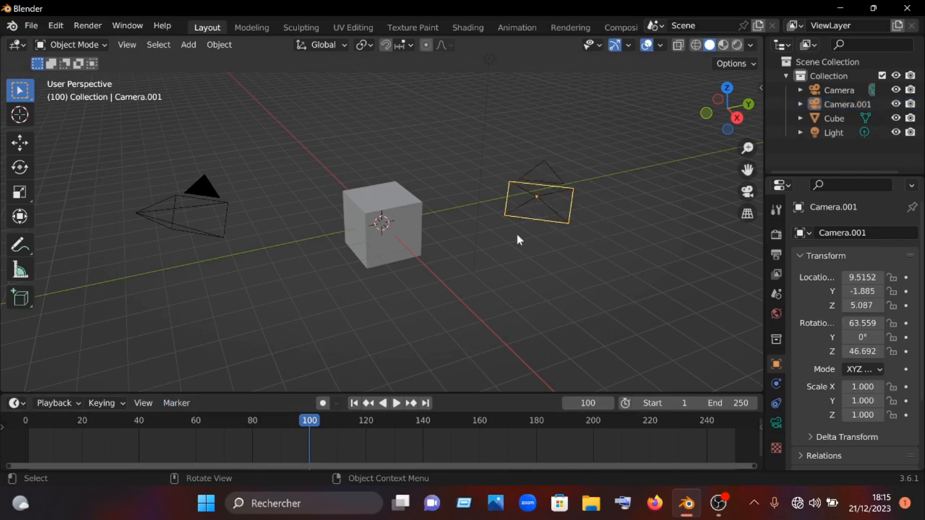
pyautogui.click(407, 229)
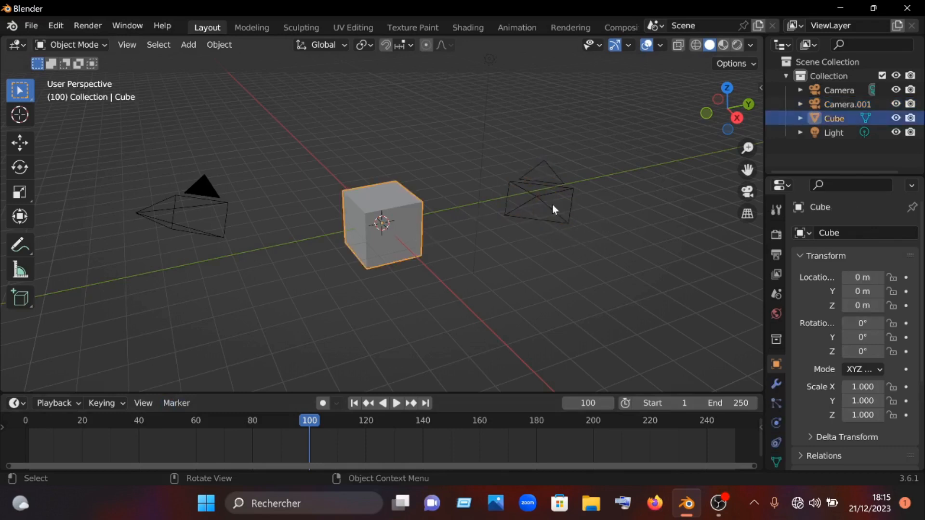
pyautogui.click(557, 180)
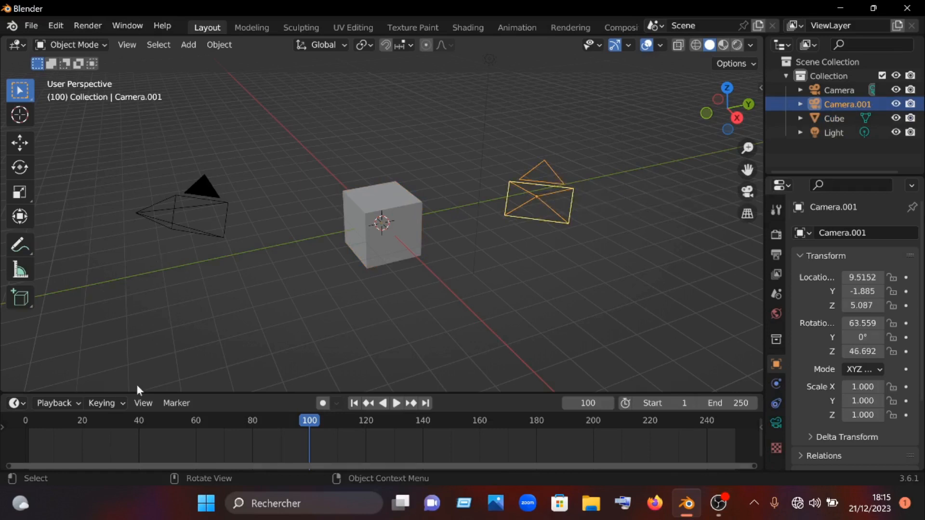
pyautogui.click(172, 403)
pyautogui.click(172, 404)
pyautogui.click(172, 404)
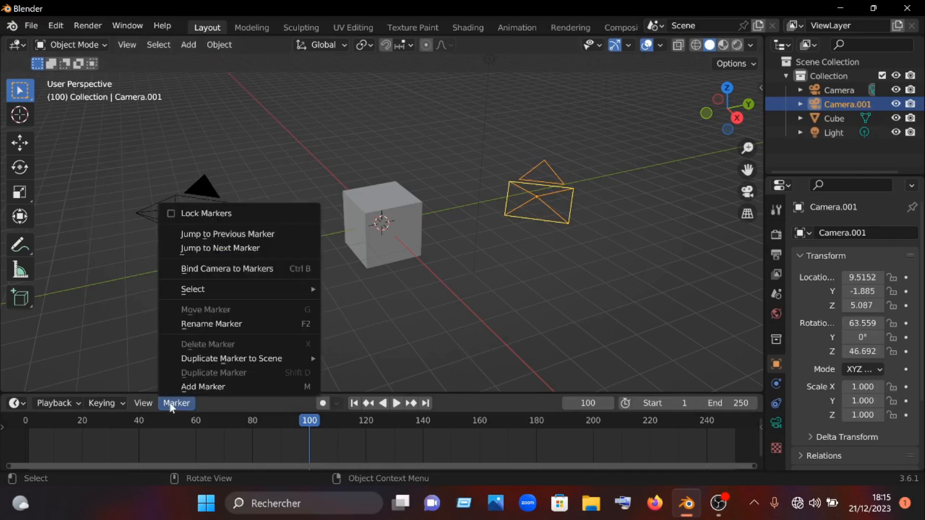
pyautogui.click(198, 386)
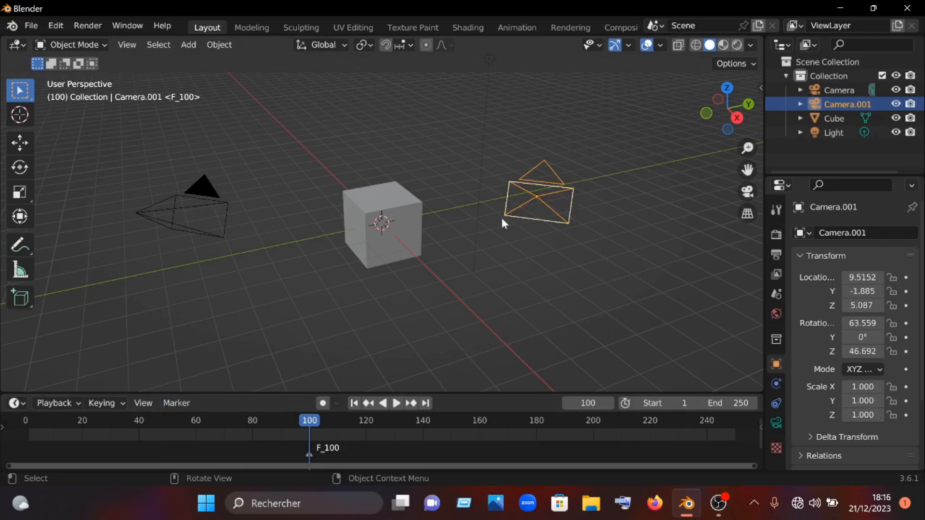
pyautogui.click(177, 404)
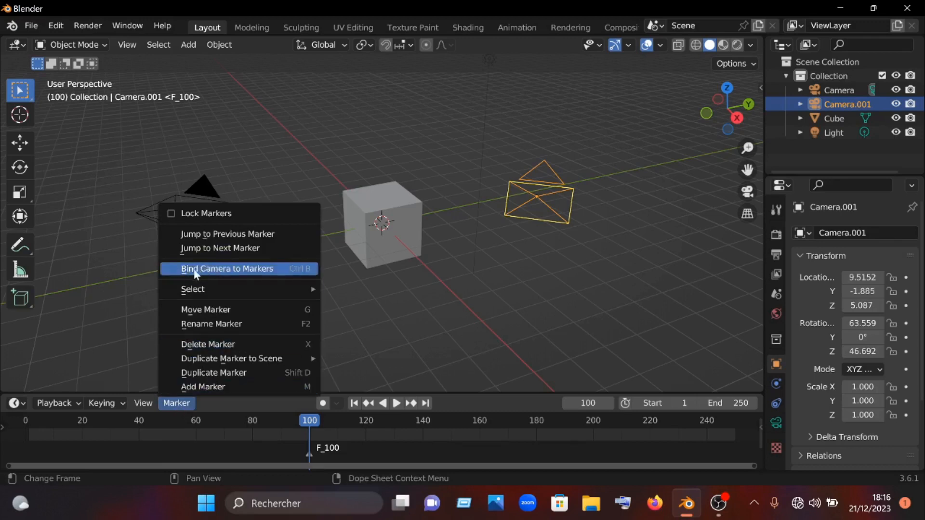
pyautogui.click(283, 268)
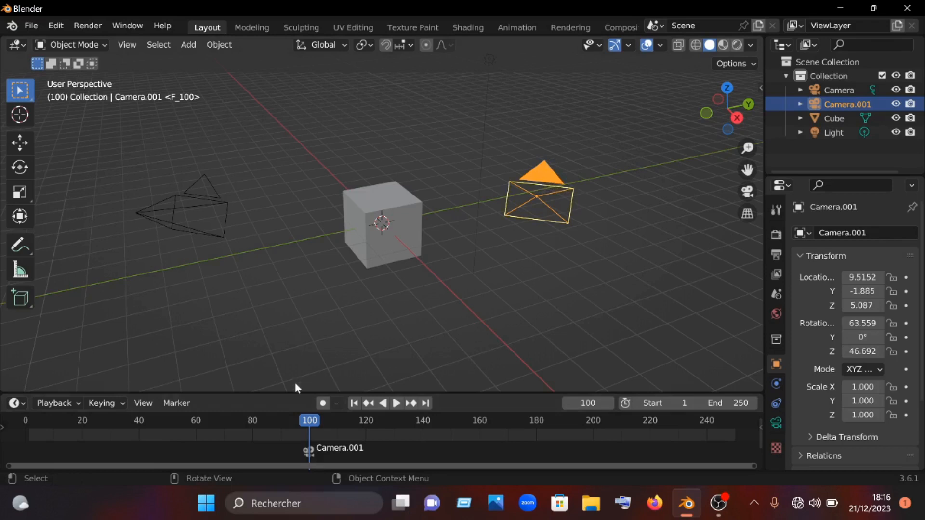
# Step: Add a timeline marker at frame 18 and bind the original camera to it
pyautogui.moveTo(345, 415); pyautogui.dragTo(245, 417)
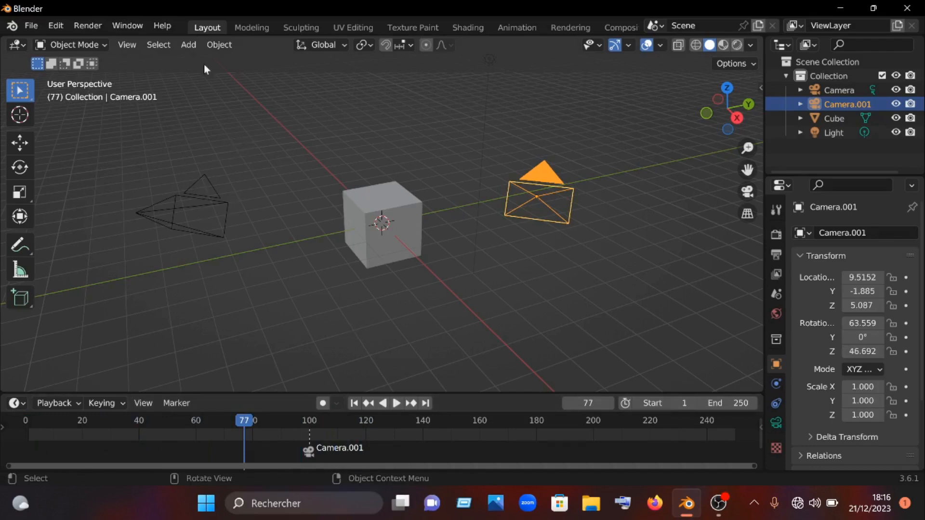
pyautogui.click(204, 207)
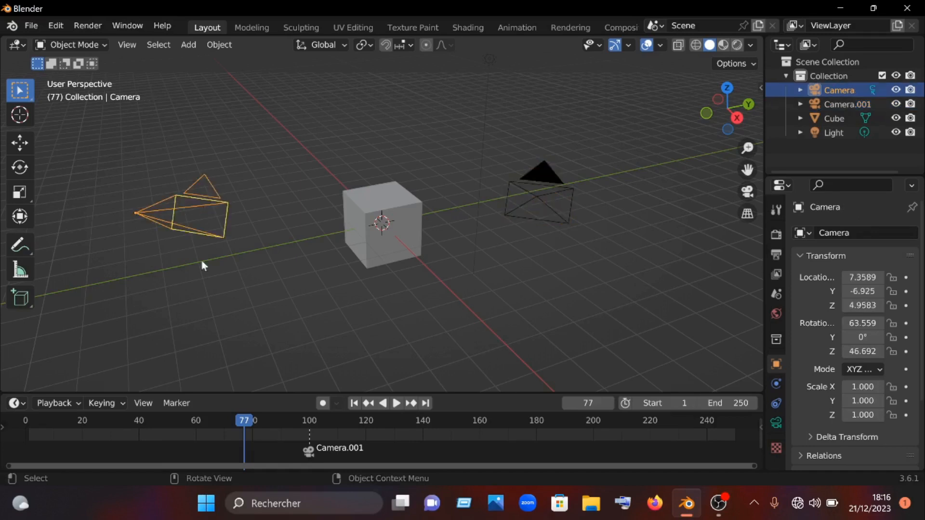
pyautogui.press('space')
pyautogui.moveTo(226, 422); pyautogui.dragTo(77, 420)
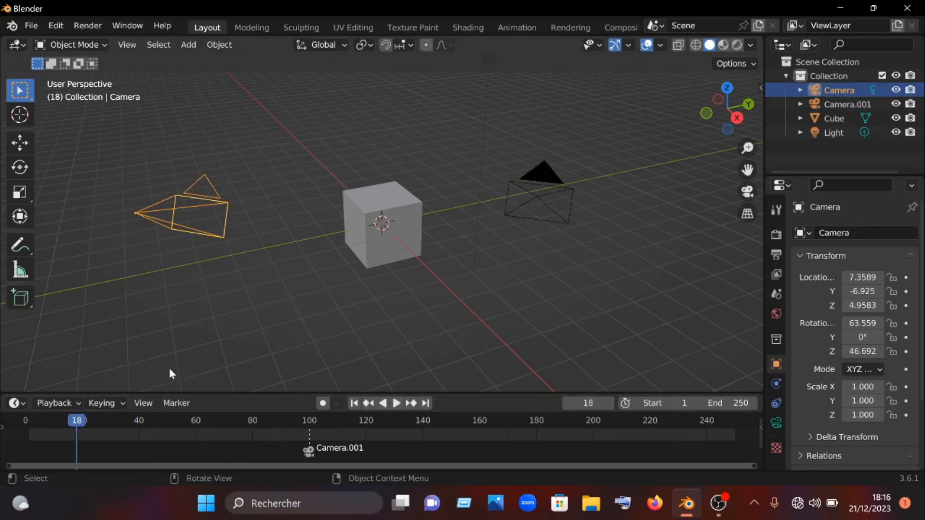
pyautogui.click(181, 405)
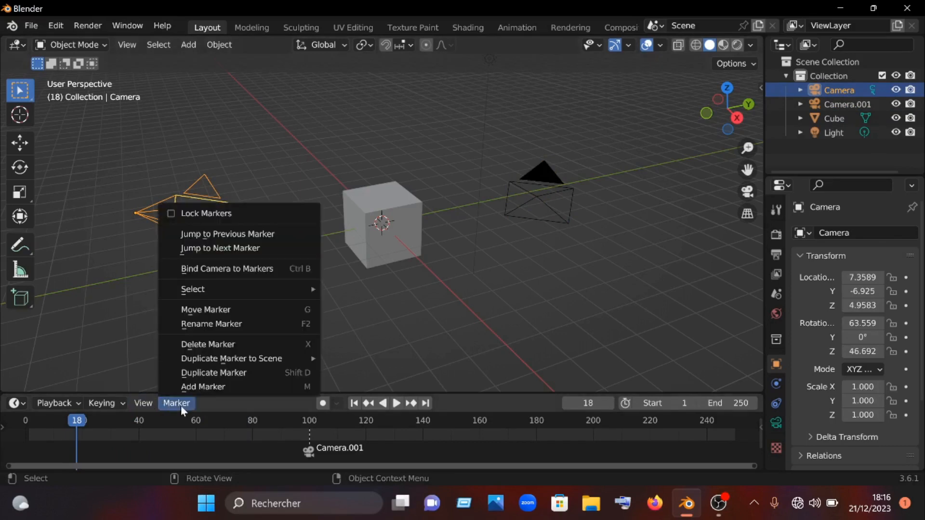
pyautogui.click(194, 387)
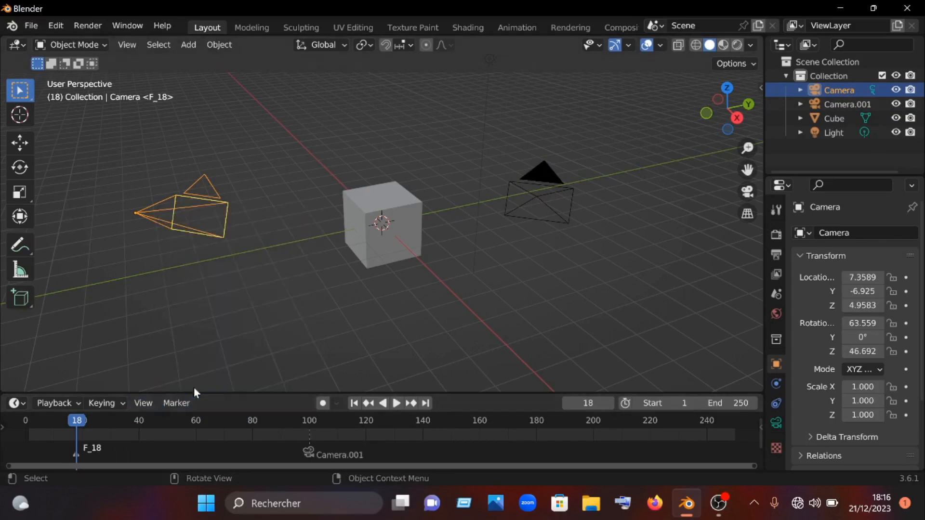
pyautogui.click(178, 405)
pyautogui.click(171, 407)
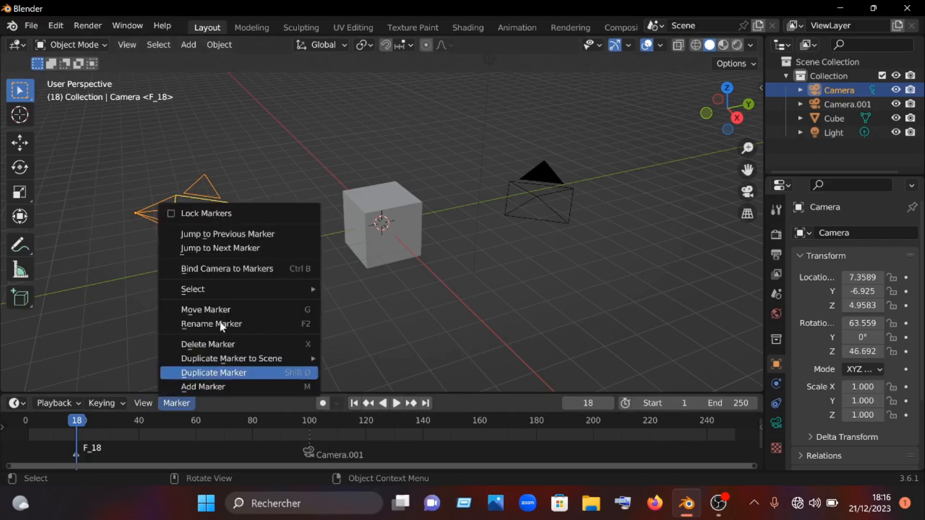
pyautogui.click(239, 270)
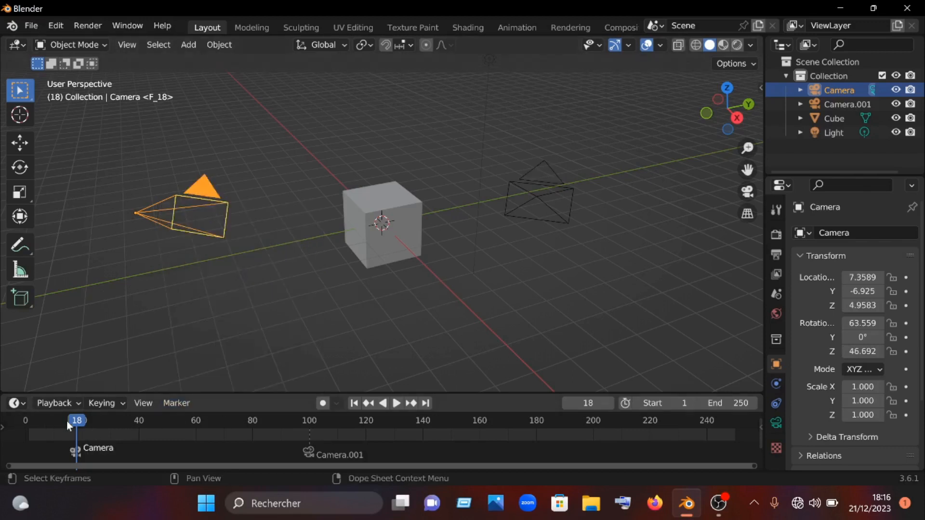
# Step: Scrub and play the timeline across the marker at frame 100 to check the switch between the two cameras
pyautogui.click(242, 208)
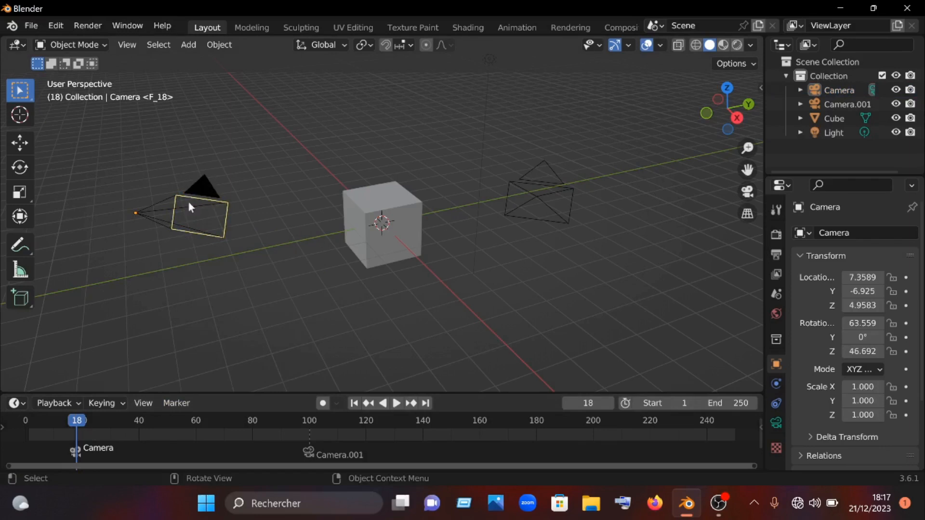
pyautogui.moveTo(81, 419); pyautogui.dragTo(278, 422)
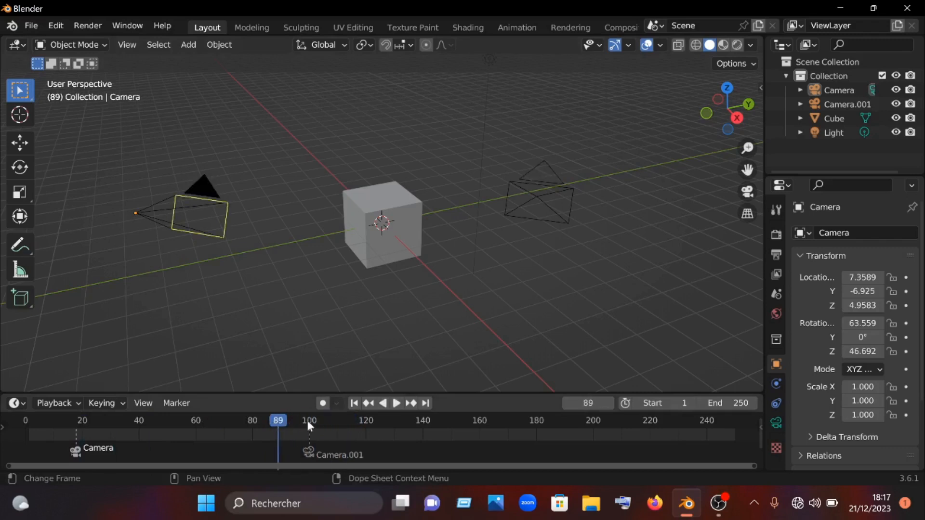
pyautogui.moveTo(276, 424); pyautogui.dragTo(320, 424)
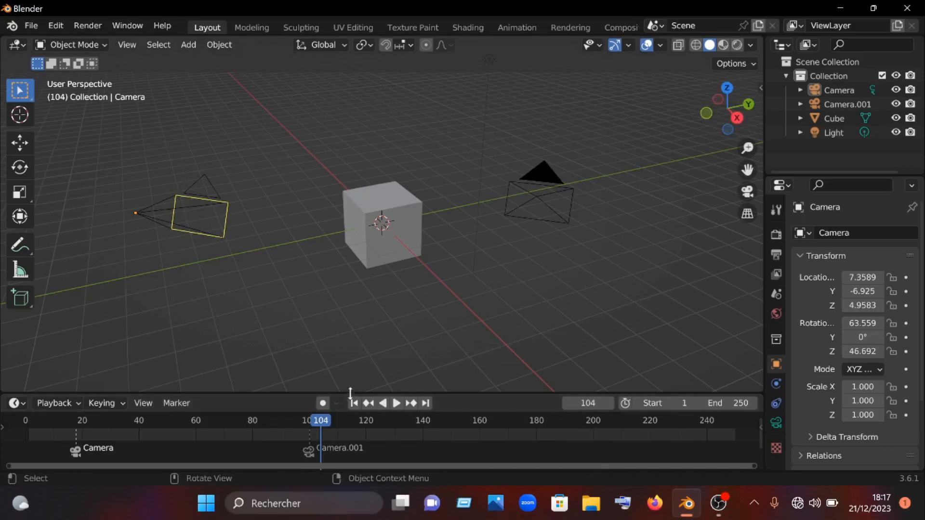
pyautogui.moveTo(316, 423); pyautogui.dragTo(279, 424)
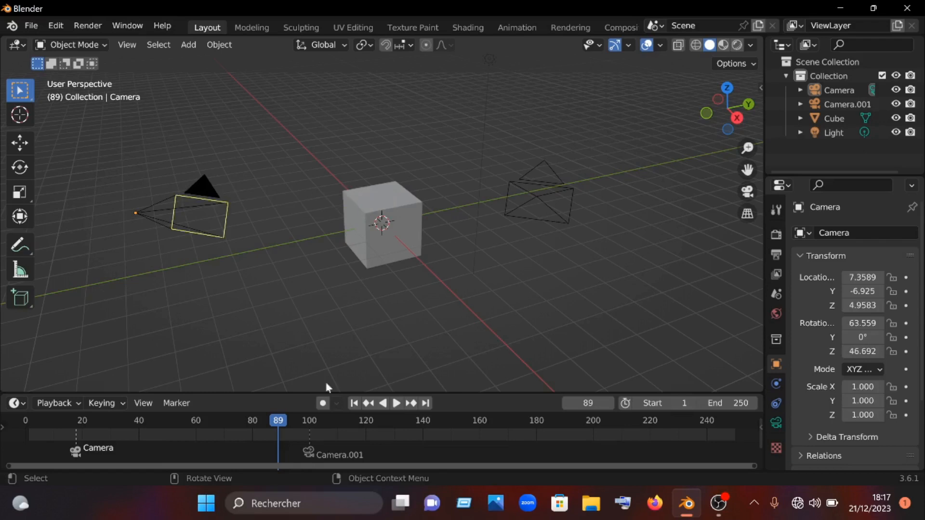
pyautogui.press('space')
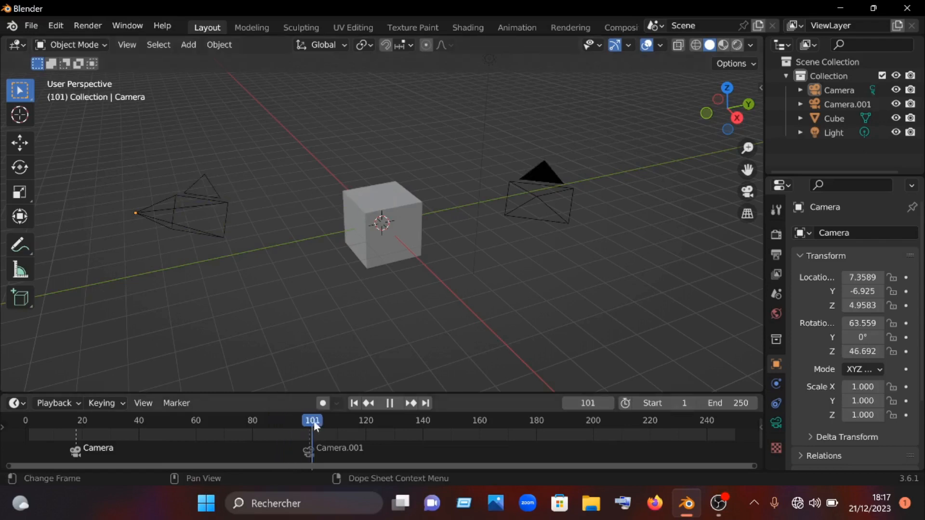
pyautogui.press('space')
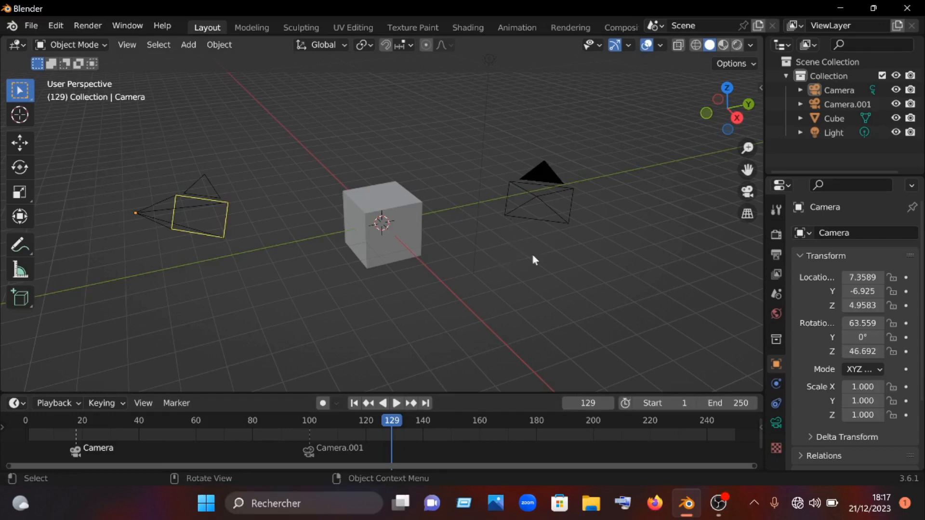
# Step: Show the lens settings of Camera.001 and widen the properties editor
pyautogui.click(547, 180)
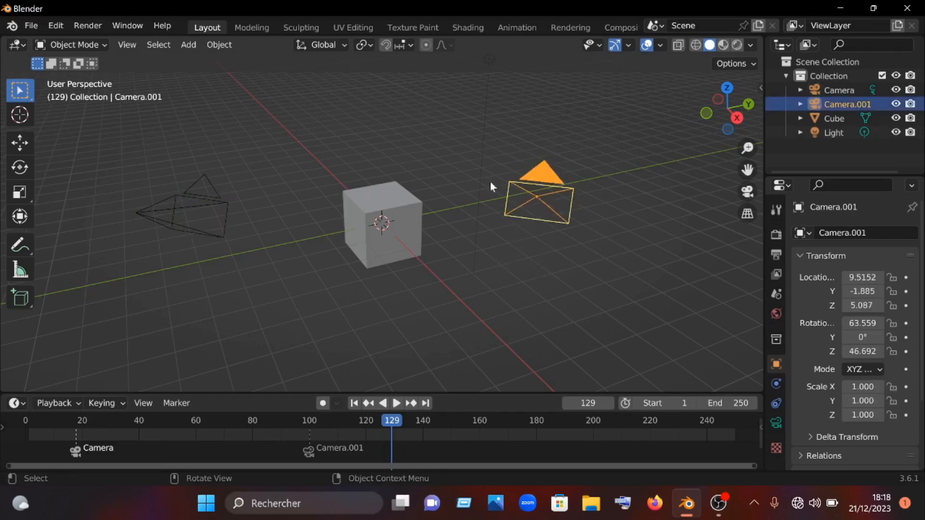
pyautogui.click(206, 207)
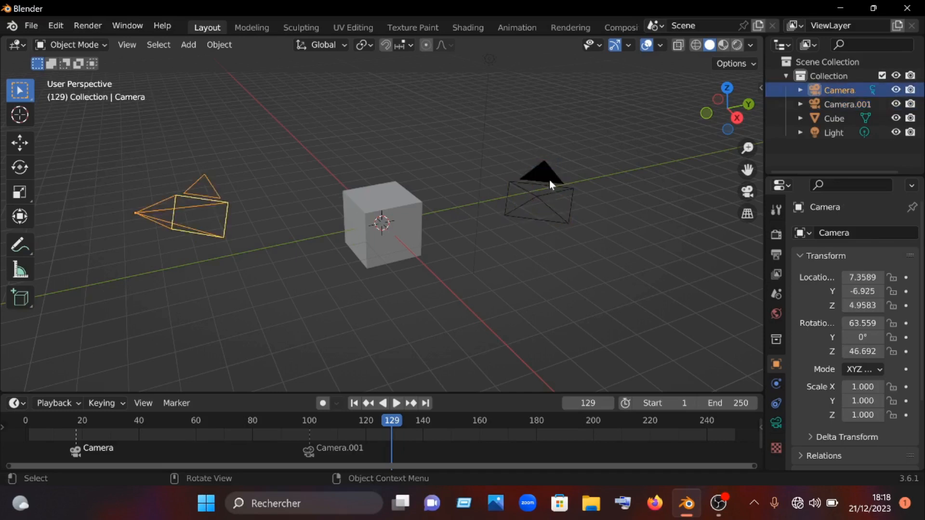
pyautogui.click(549, 180)
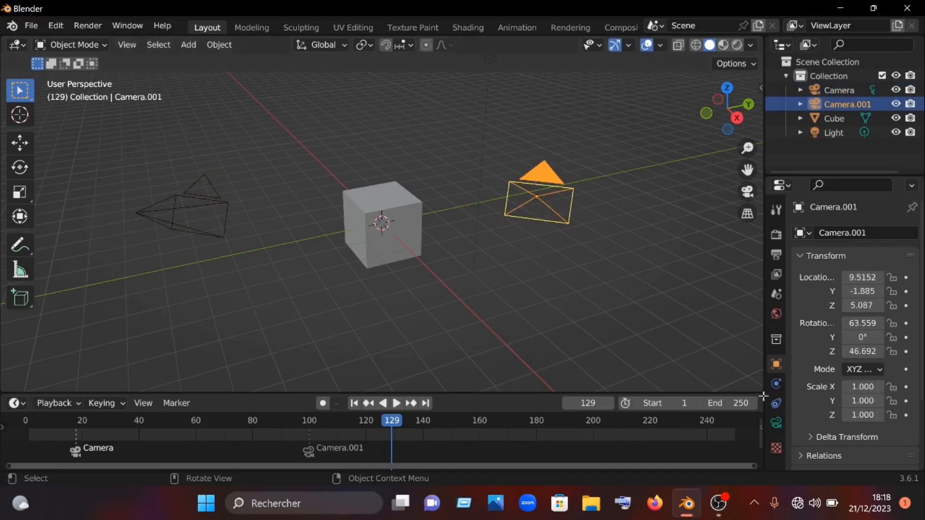
pyautogui.scroll(-1, 796, 384)
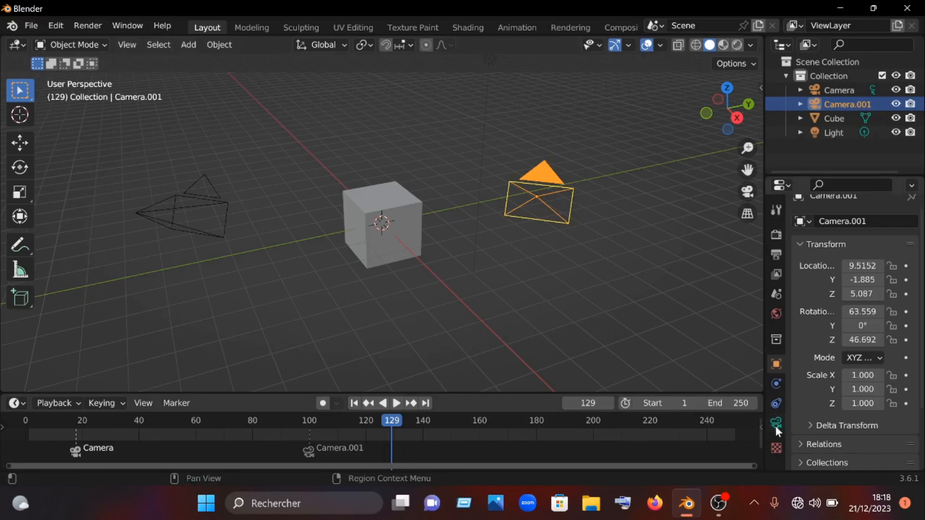
pyautogui.click(776, 422)
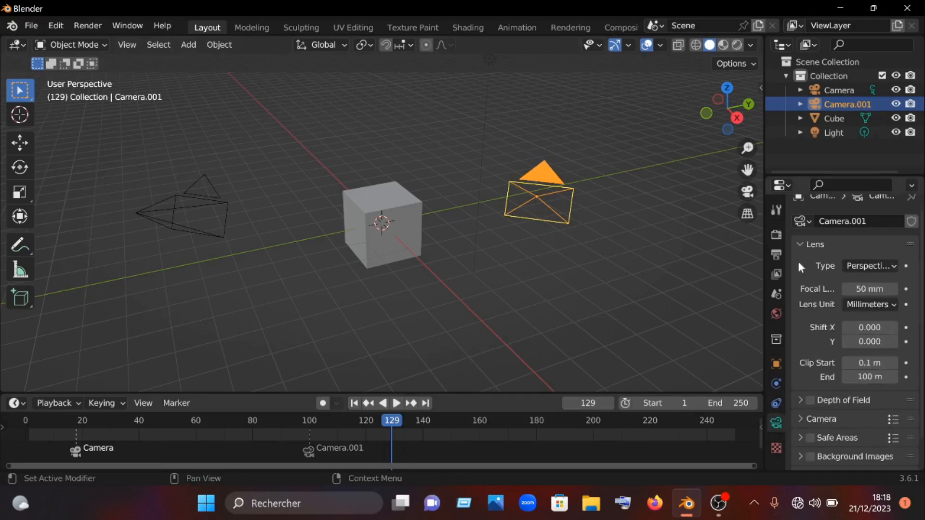
pyautogui.click(755, 262)
pyautogui.moveTo(765, 265); pyautogui.dragTo(679, 265)
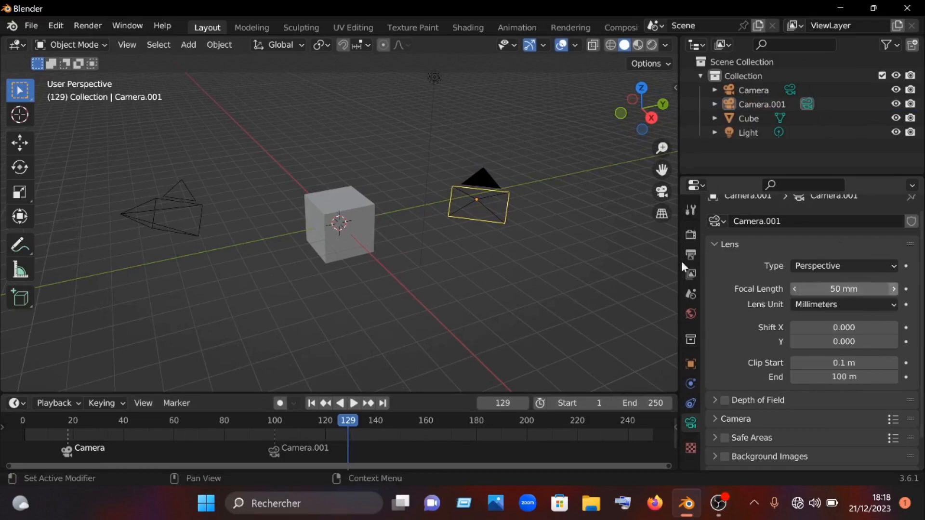
# Step: Look through Camera.001 and reduce its focal length to 5 mm
pyautogui.click(485, 178)
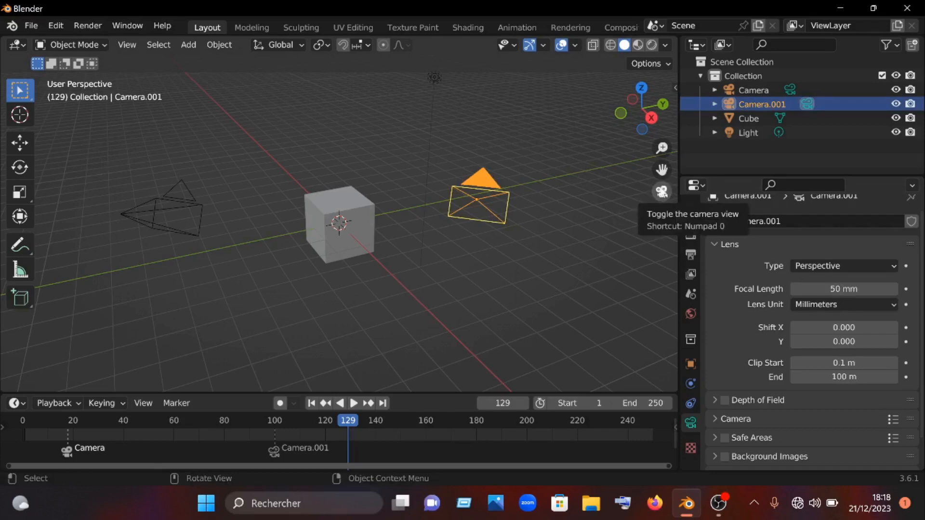
pyautogui.click(661, 192)
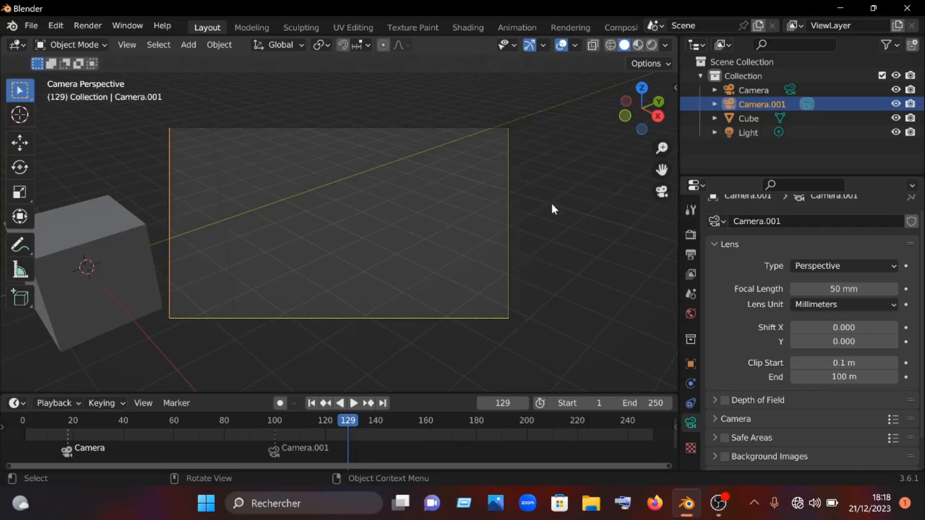
pyautogui.click(894, 290)
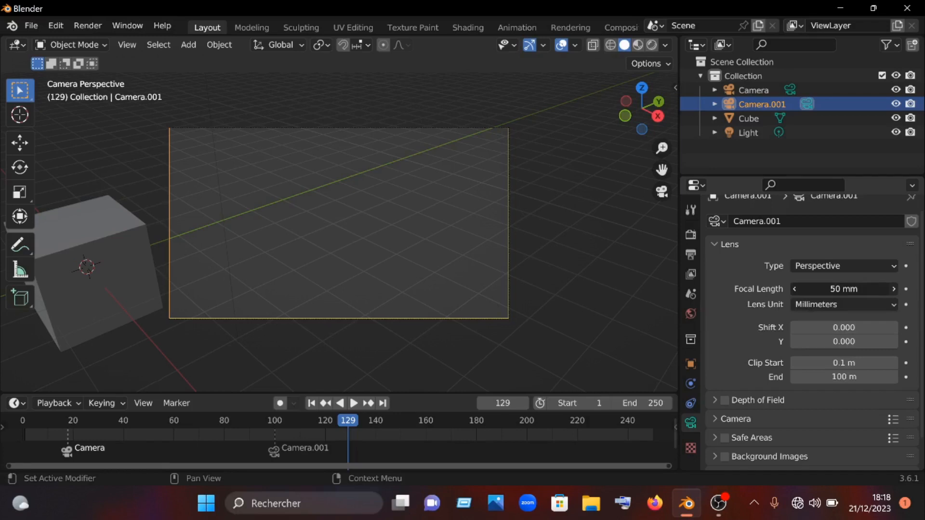
pyautogui.moveTo(894, 290)
pyautogui.mouseDown()
pyautogui.moveTo(915, 290)
pyautogui.moveTo(877, 289)
pyautogui.moveTo(906, 289)
pyautogui.mouseUp()
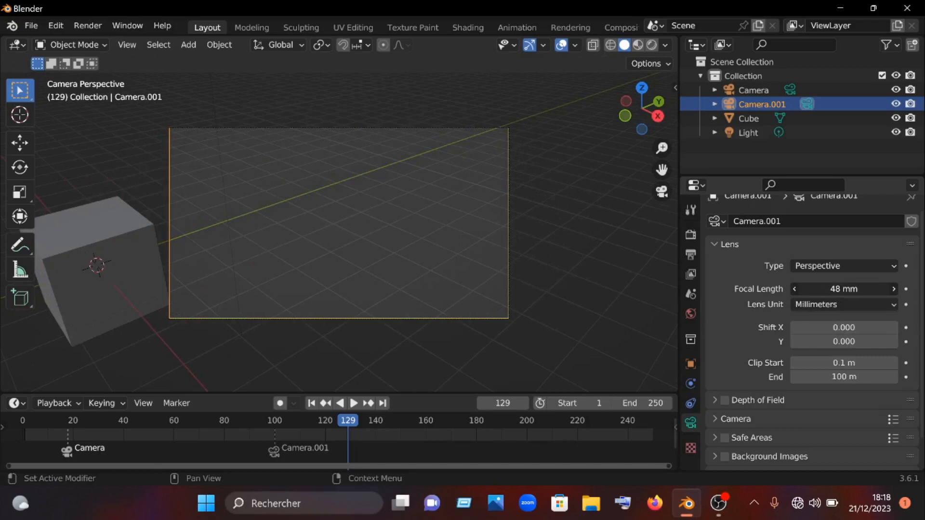
pyautogui.moveTo(906, 290); pyautogui.dragTo(877, 290)
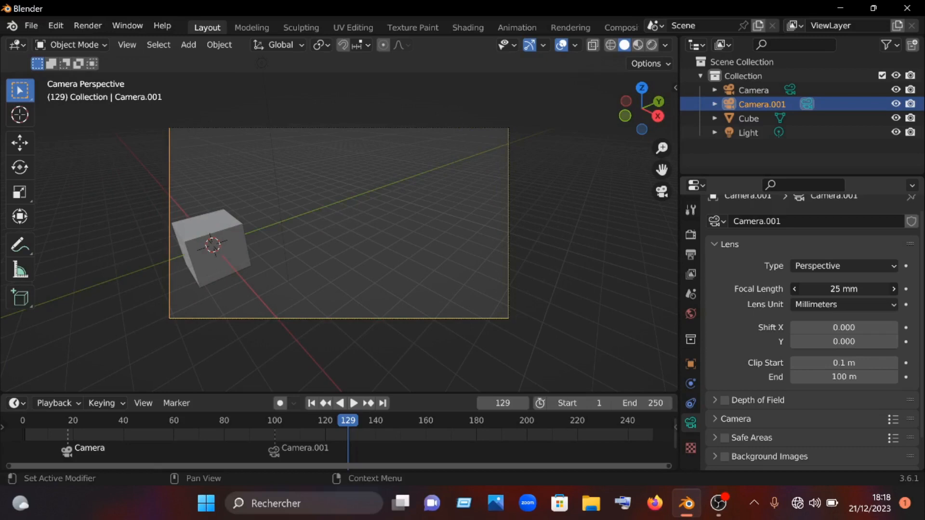
# Step: Play and scrub the animation between about frames 94 and 130 in camera view to compare both cameras' shots
pyautogui.press('space')
pyautogui.moveTo(343, 424); pyautogui.dragTo(258, 441)
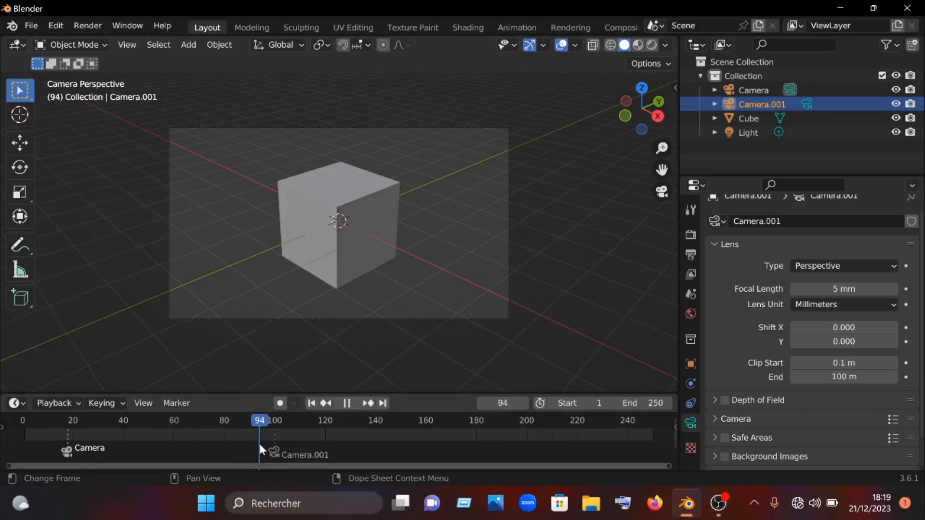
pyautogui.moveTo(258, 441); pyautogui.dragTo(348, 442)
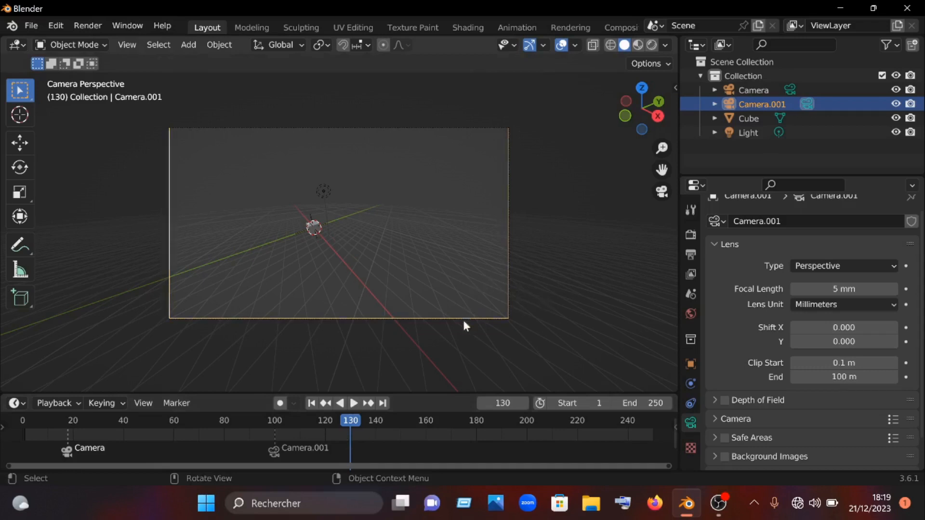
pyautogui.scroll(4, 361, 253)
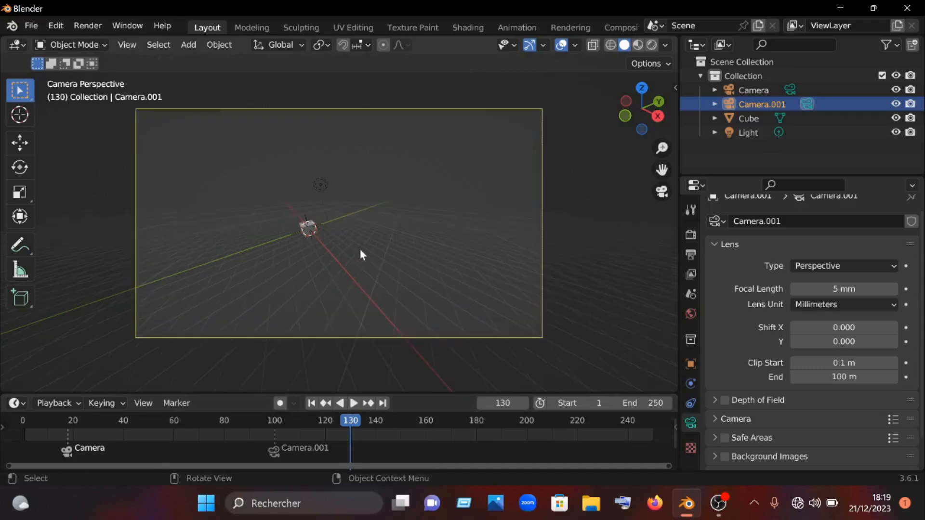
pyautogui.scroll(-3, 362, 253)
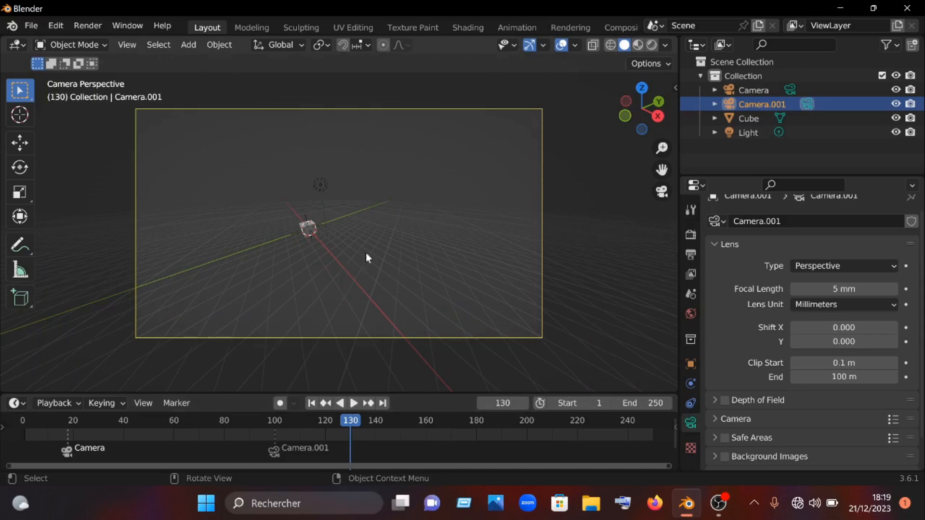